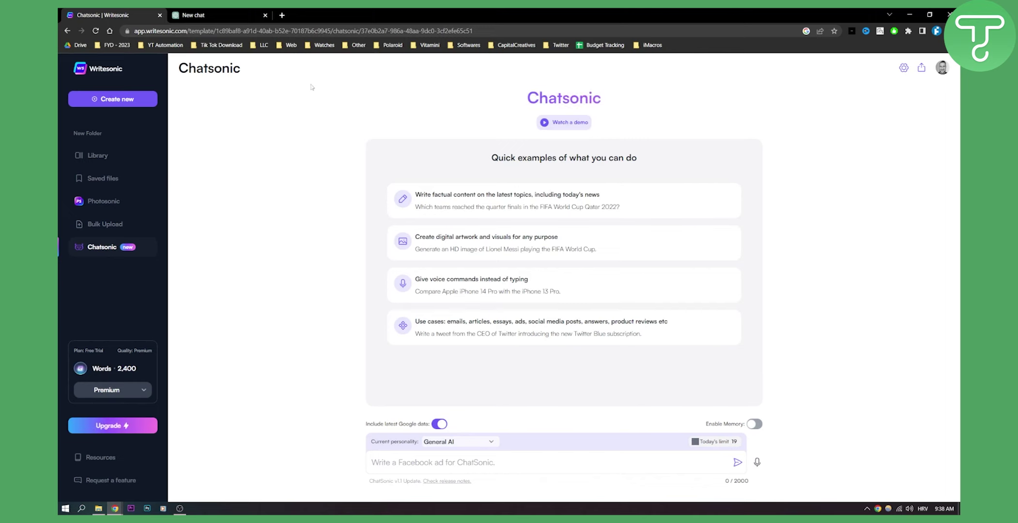
# Submit Chatsonic's example prompt "Generate an HD image of Lionel Messi playing the FIFA World Cup."
pyautogui.click(218, 15)
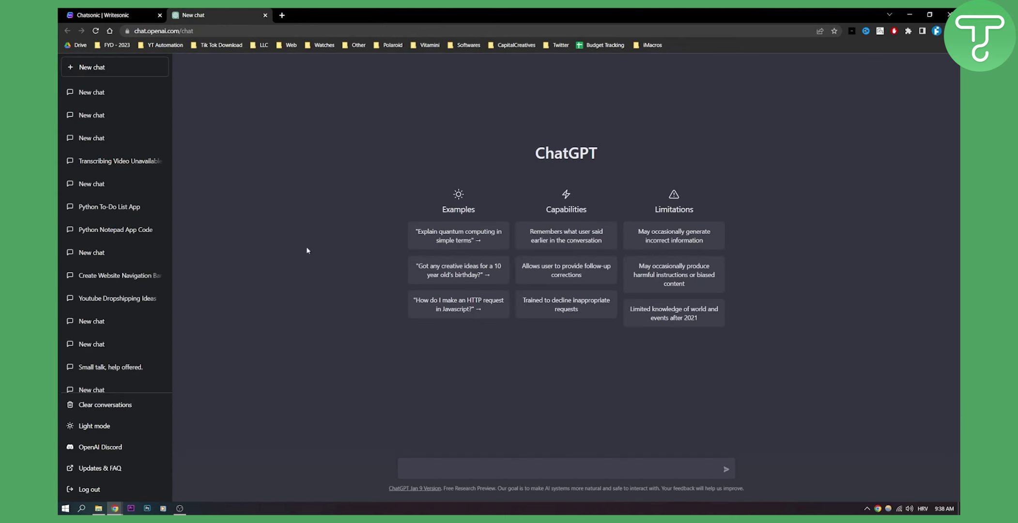
pyautogui.click(86, 14)
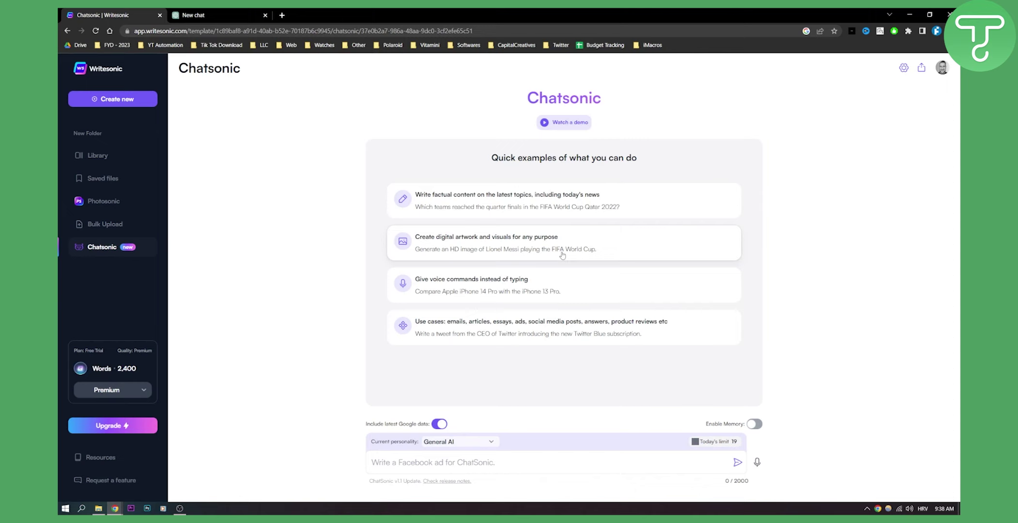
pyautogui.click(482, 250)
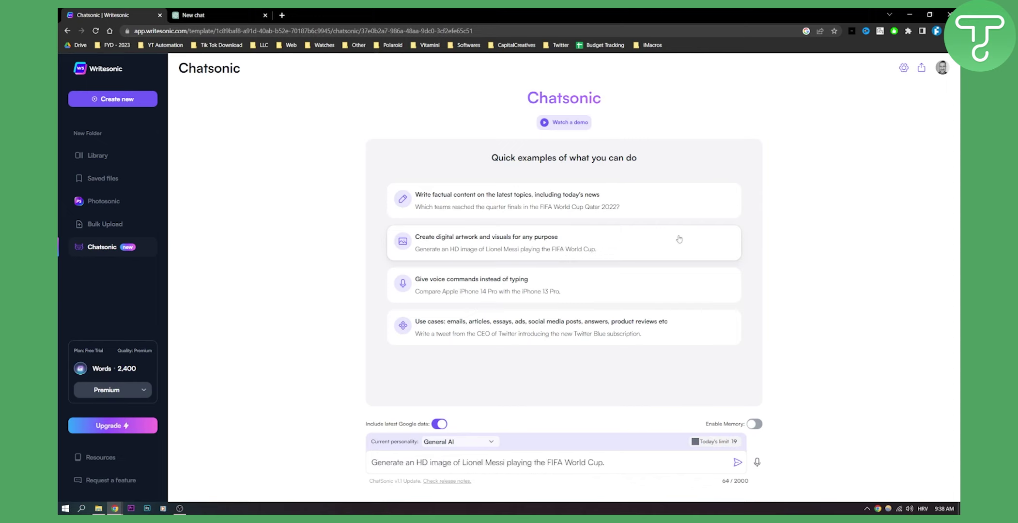
pyautogui.click(738, 464)
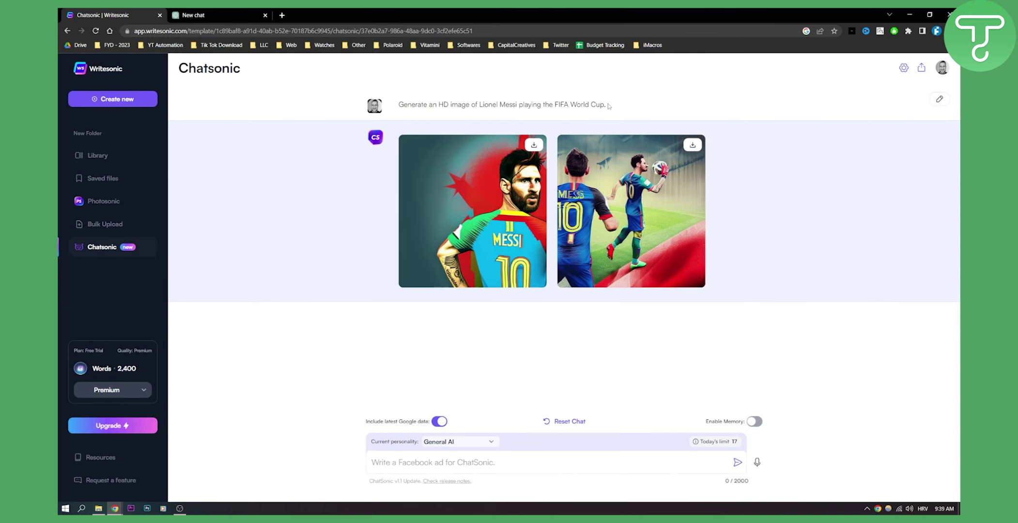
# Copy the Messi image prompt from the Chatsonic conversation, switch to ChatGPT and submit the same prompt there
pyautogui.moveTo(608, 106); pyautogui.dragTo(403, 103)
pyautogui.rightClick(407, 103)
pyautogui.click(427, 108)
pyautogui.click(203, 15)
pyautogui.hotkey('ctrl', 'v')
pyautogui.press('Return')
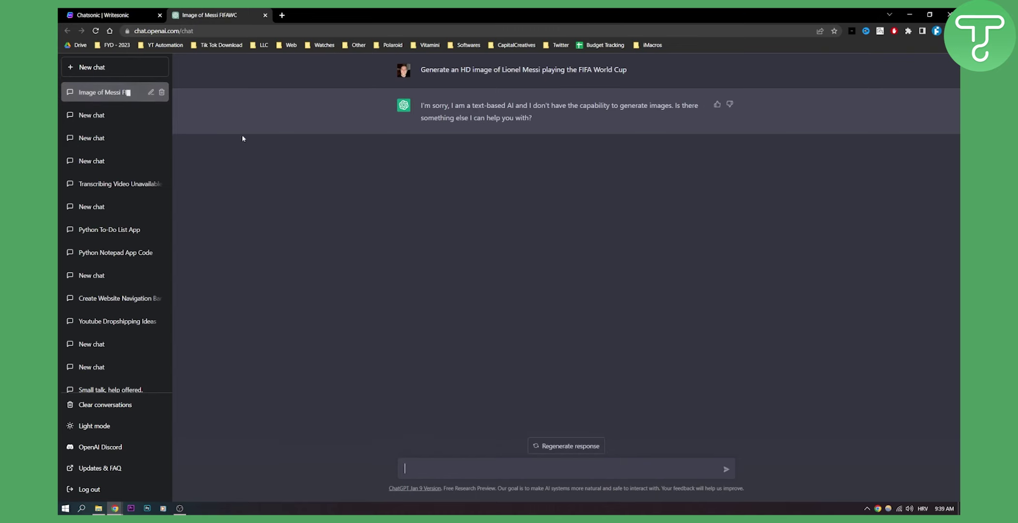
# Compare the Chatsonic result with ChatGPT's reply to the same prompt, ending in Chatsonic
pyautogui.click(135, 21)
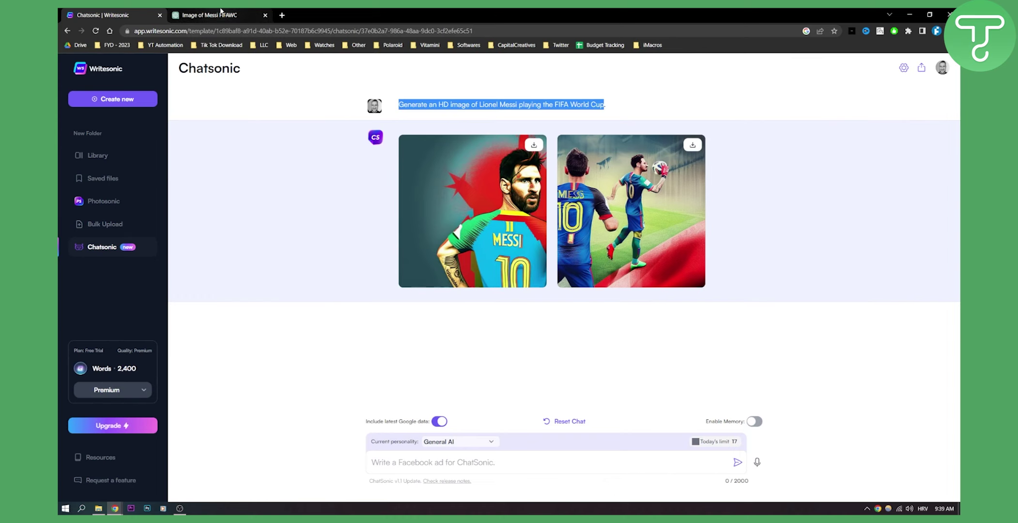
pyautogui.hotkey('ctrl', 'Tab')
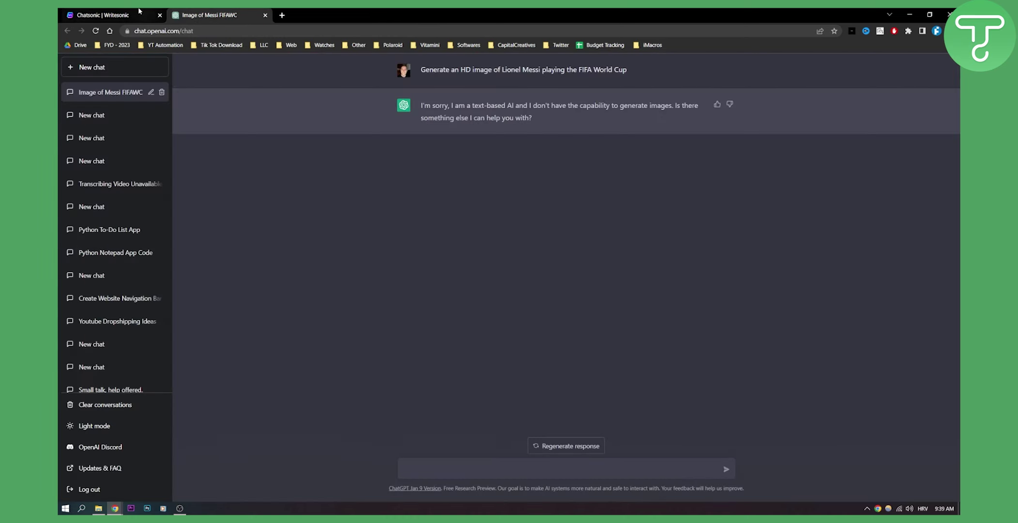
pyautogui.hotkey('ctrl', 'Tab')
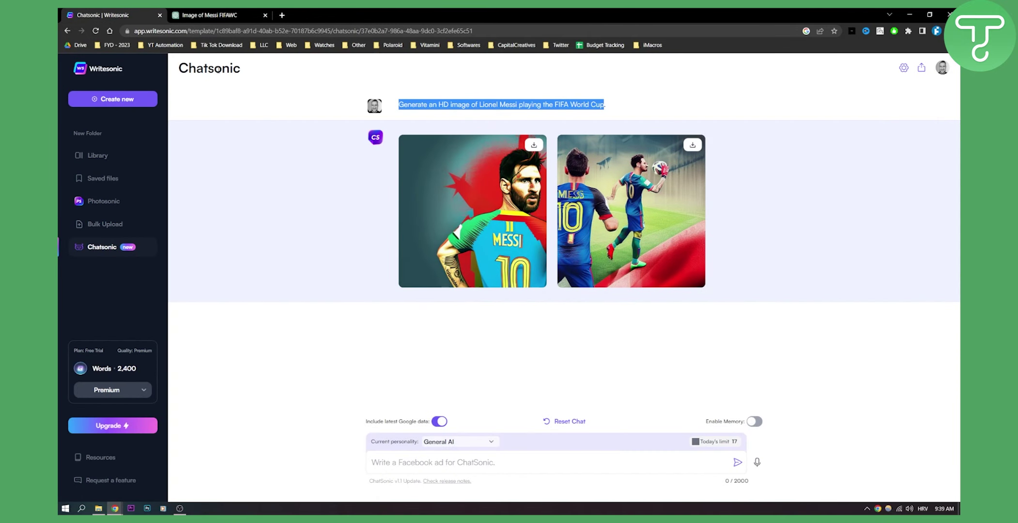
# Examine the template categories in the Writesonic library, from New down to Other, and compare them with ChatGPT
pyautogui.click(97, 249)
pyautogui.click(103, 251)
pyautogui.click(99, 155)
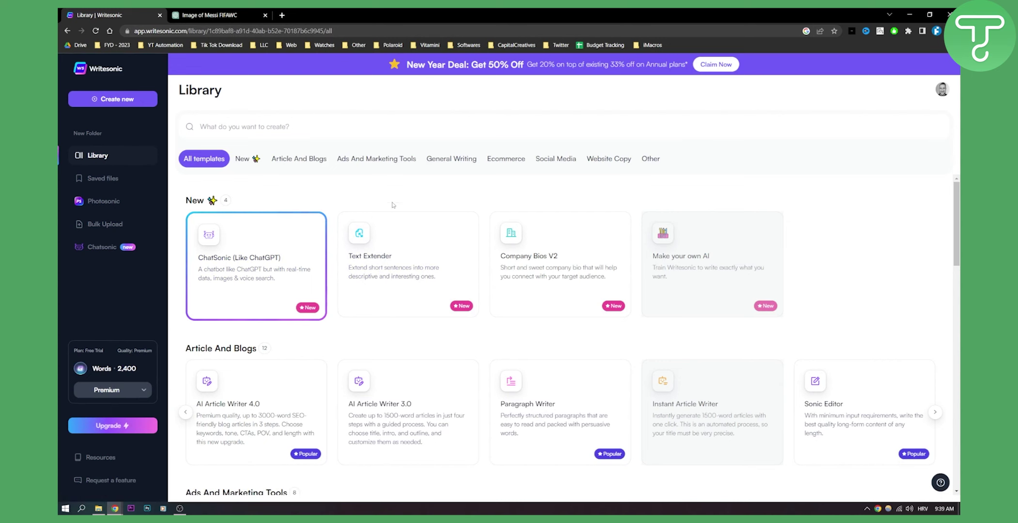
pyautogui.scroll(-2, 386, 200)
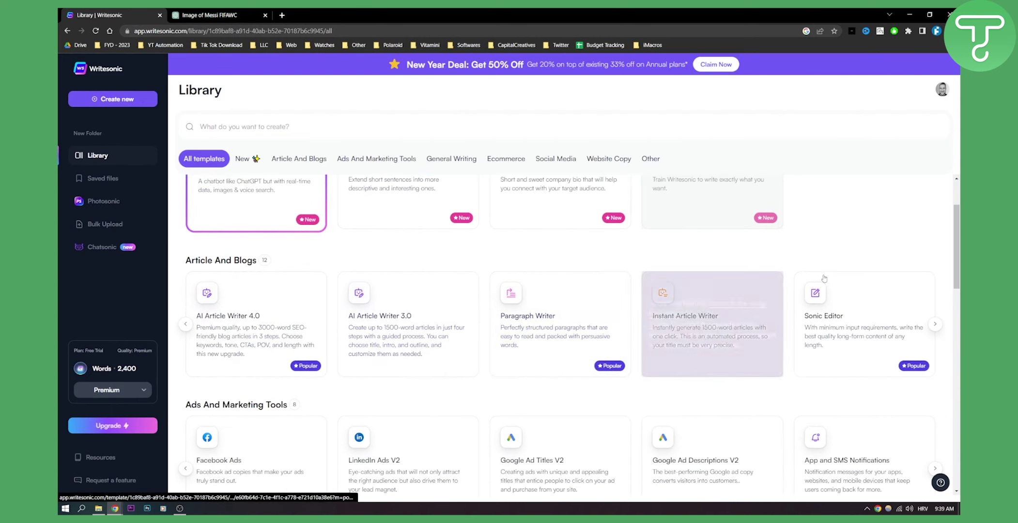
pyautogui.scroll(-2, 848, 304)
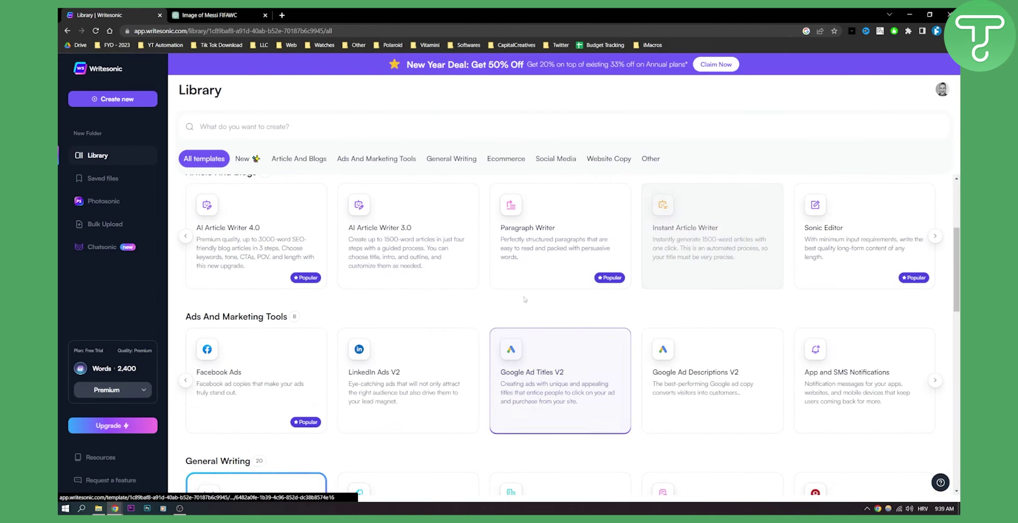
pyautogui.scroll(-5, 262, 333)
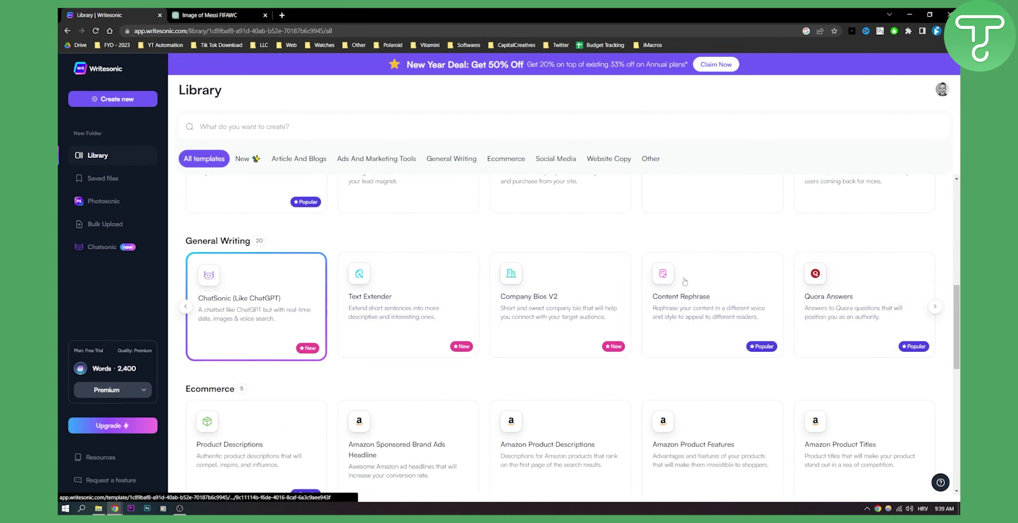
pyautogui.scroll(-3, 562, 290)
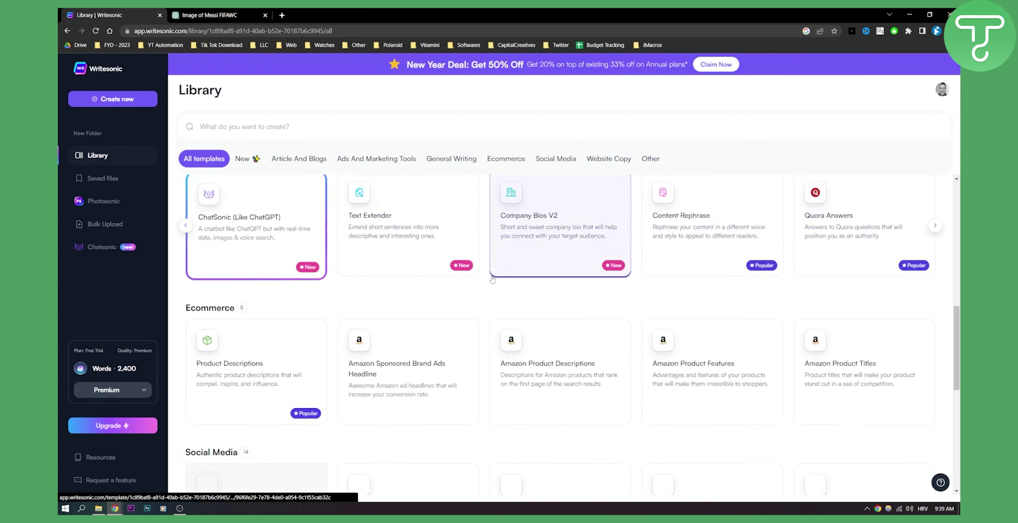
pyautogui.scroll(-1, 243, 253)
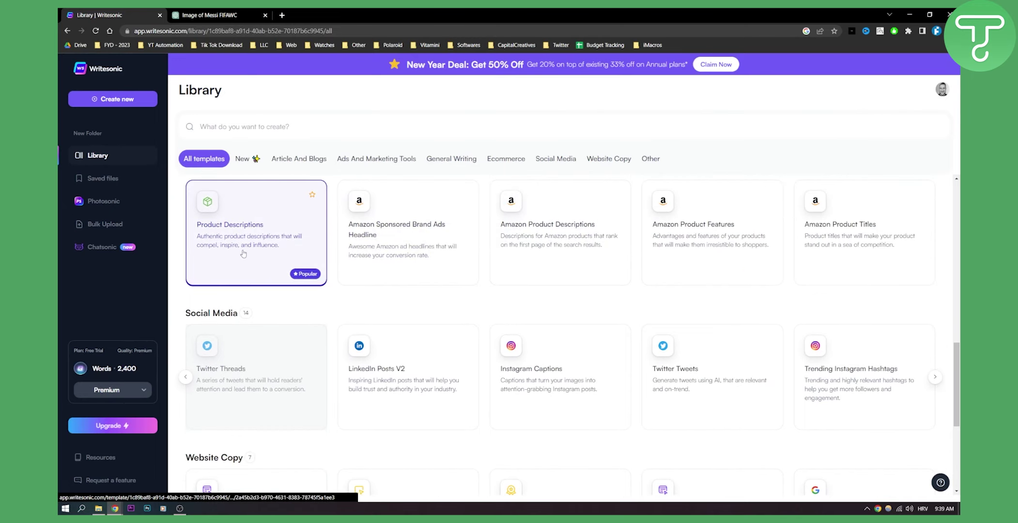
pyautogui.scroll(-1, 222, 307)
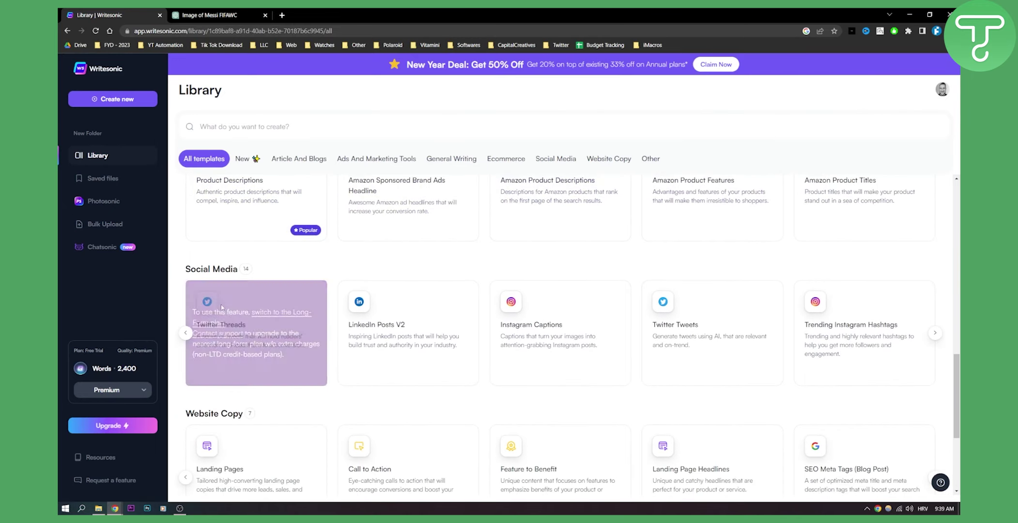
pyautogui.scroll(-1, 759, 301)
pyautogui.scroll(-3, 291, 242)
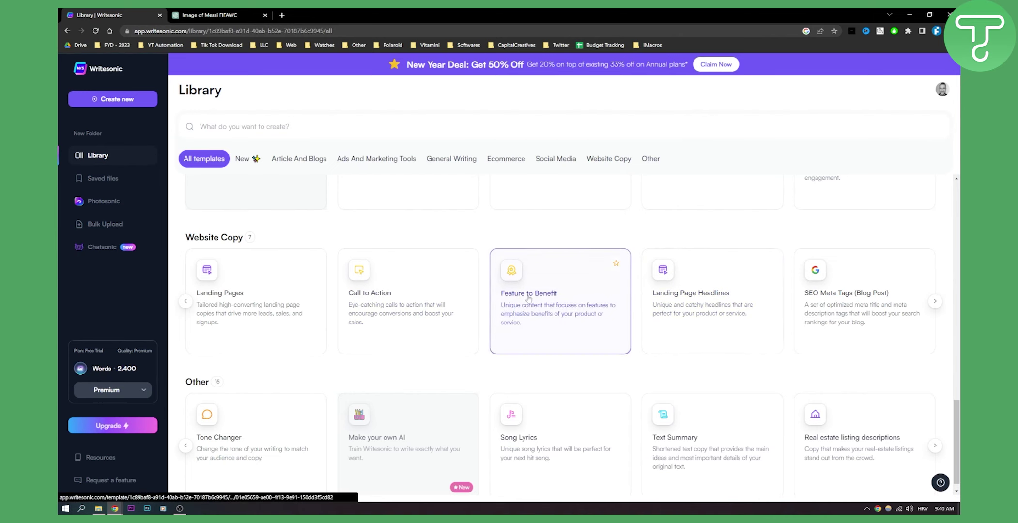
pyautogui.click(217, 15)
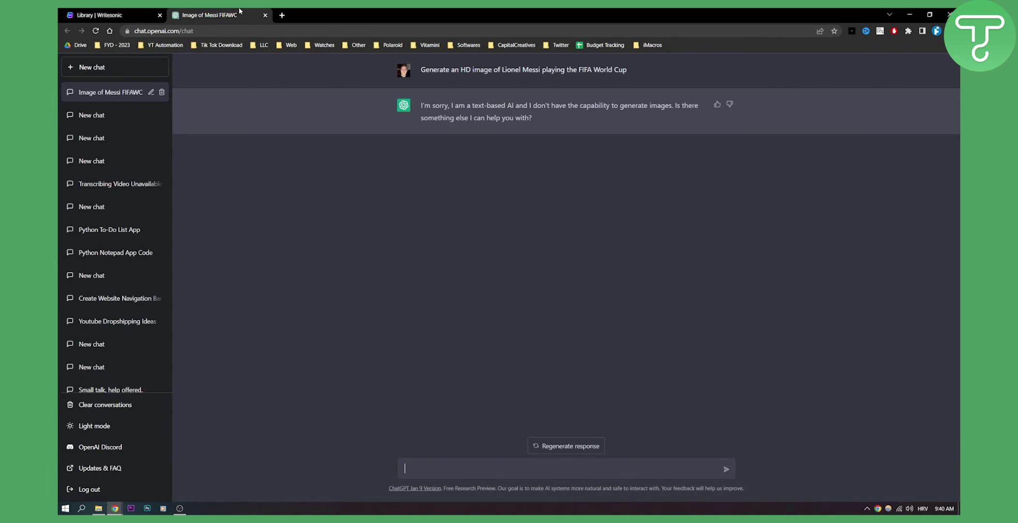
pyautogui.click(155, 19)
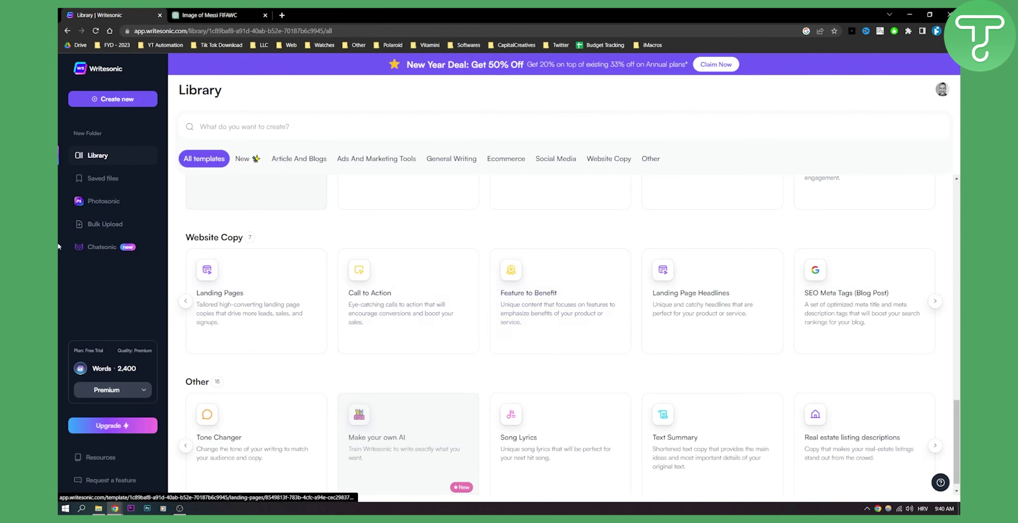
# Open a fresh Chatsonic conversation and submit the prompt "generate me an image of formula 1"
pyautogui.click(99, 249)
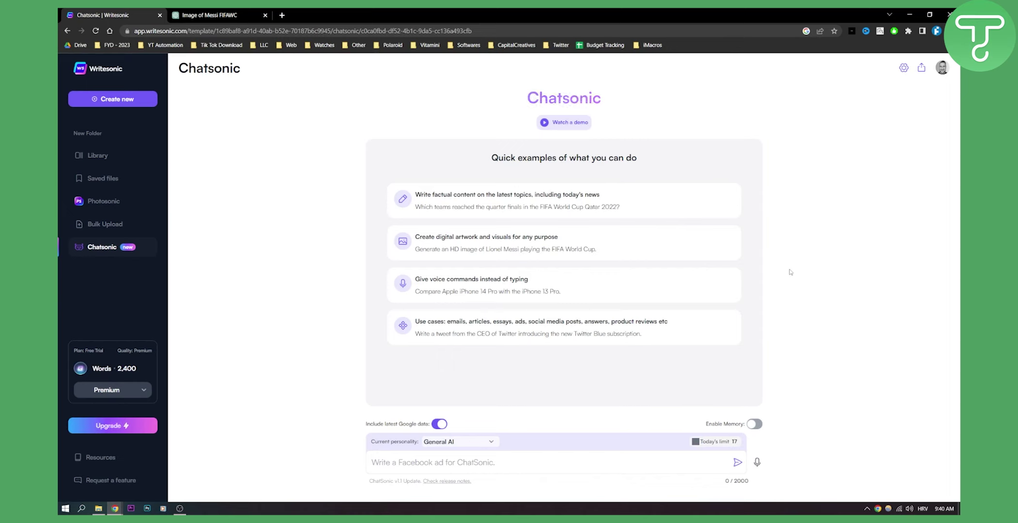
pyautogui.hotkey('alt', 'Tab')
pyautogui.click(425, 463)
pyautogui.write('ge')
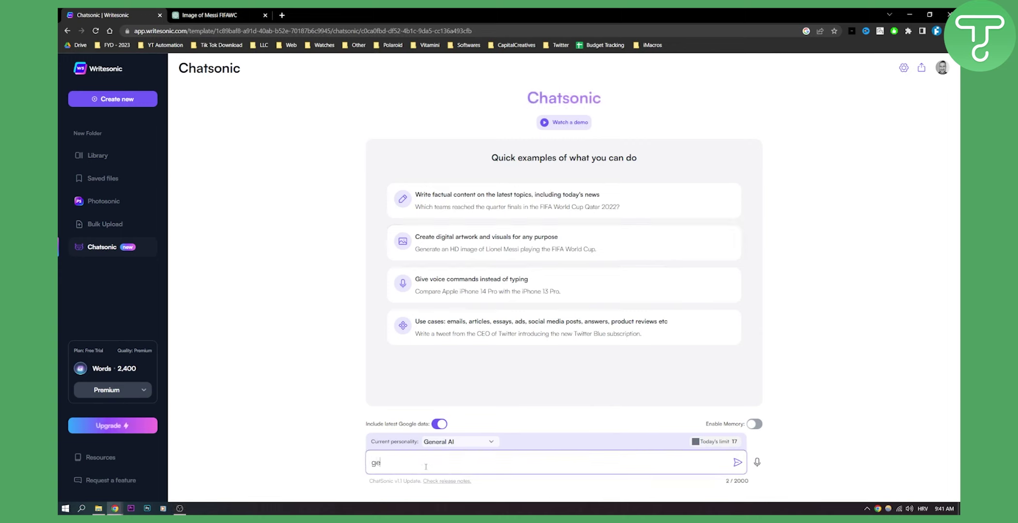
pyautogui.write('nerate me an image of formula 1')
pyautogui.click(737, 462)
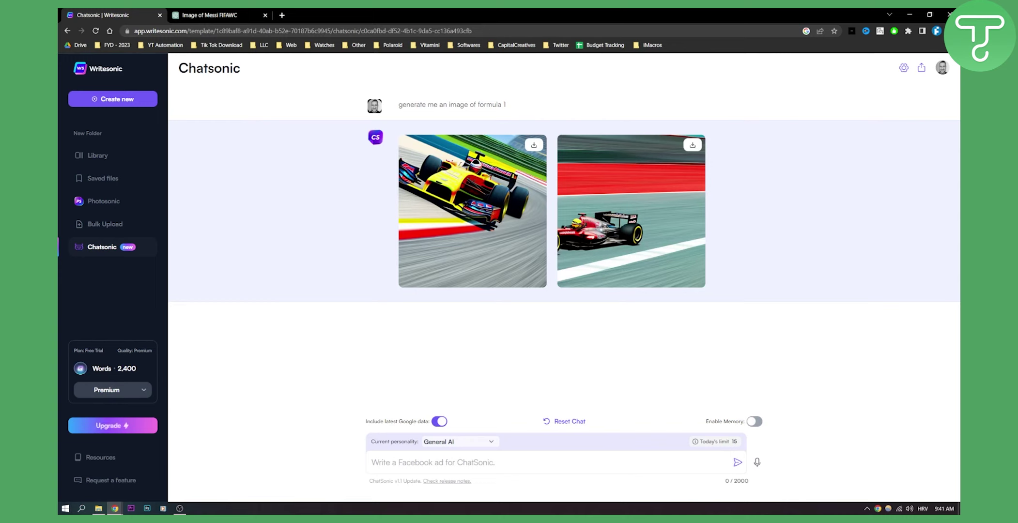
pyautogui.hotkey('alt', 'Tab')
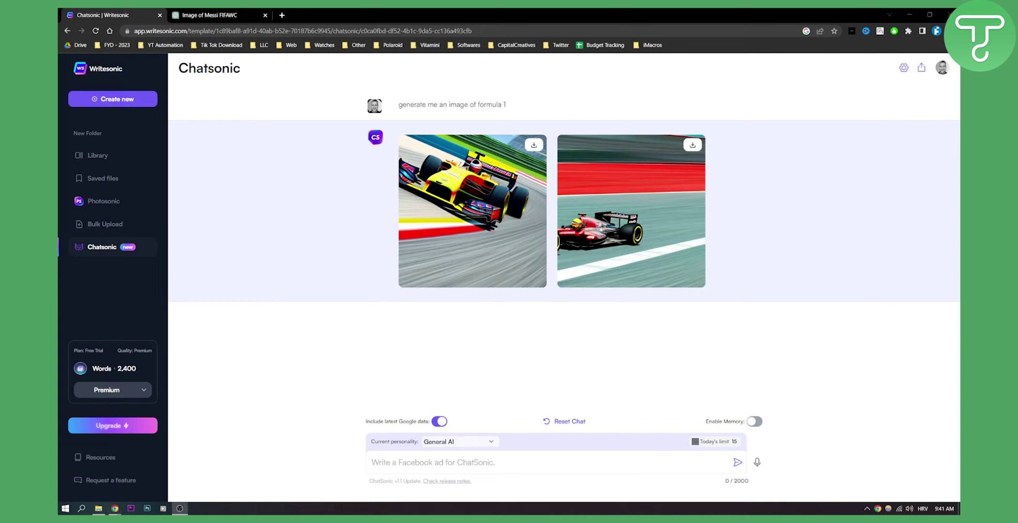